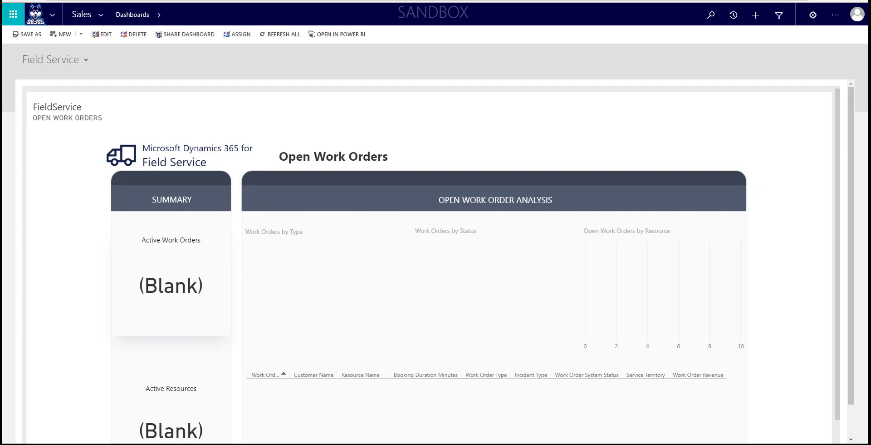
# Open the Field Service Active Work Orders list to confirm it holds no records
pyautogui.click(102, 16)
pyautogui.click(309, 43)
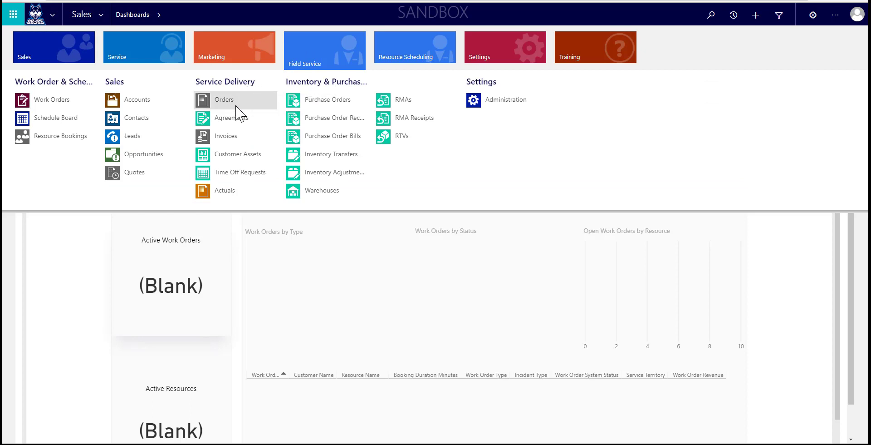
pyautogui.click(67, 108)
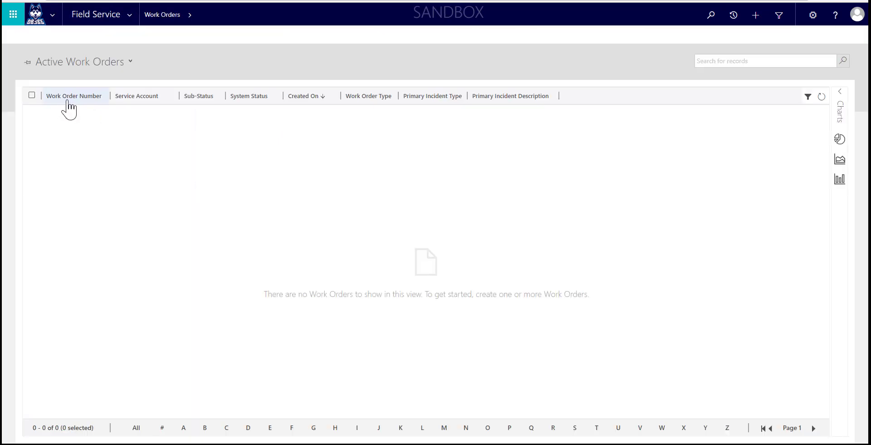
# Open Resource Bookings and switch to the Active Bookable Resource Bookings view
pyautogui.click(130, 20)
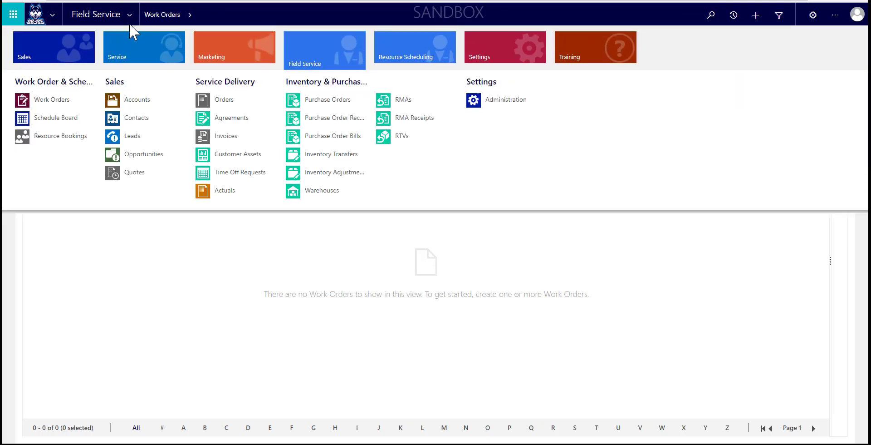
pyautogui.click(76, 141)
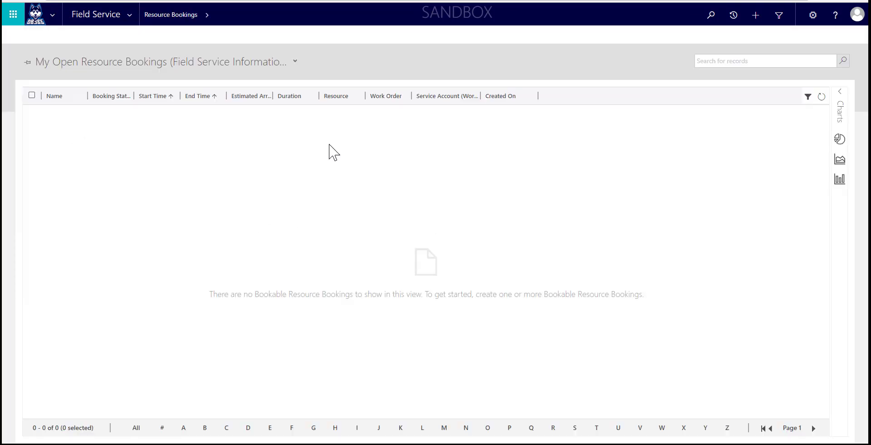
pyautogui.click(155, 73)
pyautogui.click(130, 88)
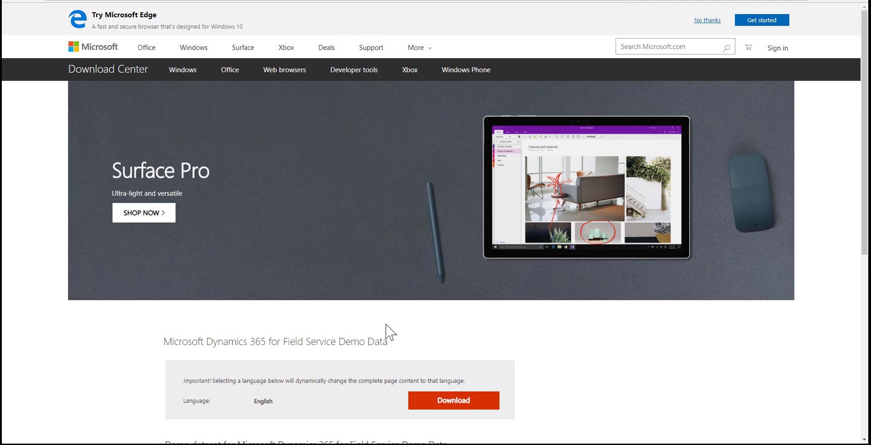
# Download the Field Service Demo Data installer and open the downloaded item's options
pyautogui.scroll(-1, 398, 345)
pyautogui.scroll(-1, 398, 346)
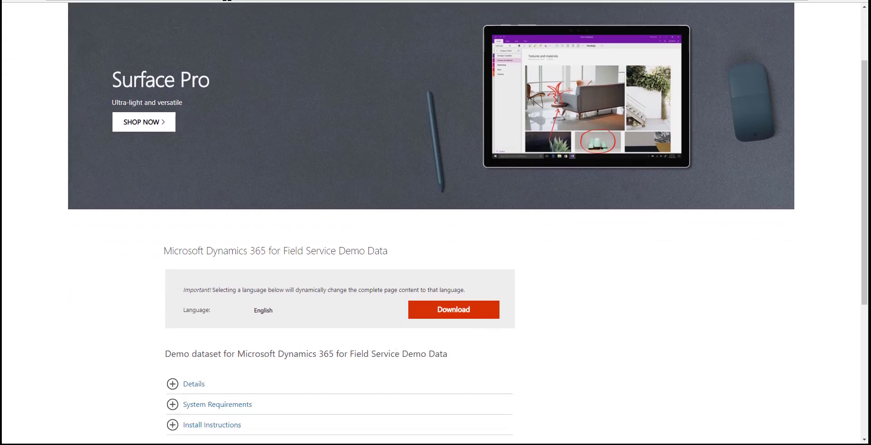
pyautogui.scroll(-1, 256, 347)
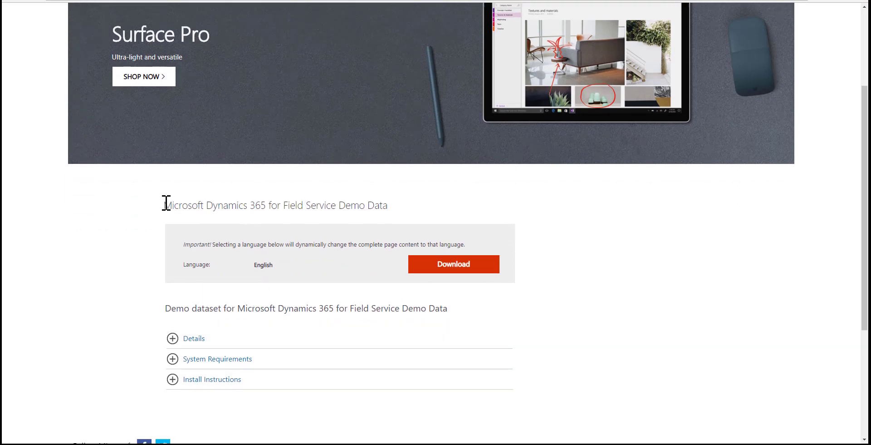
pyautogui.click(437, 267)
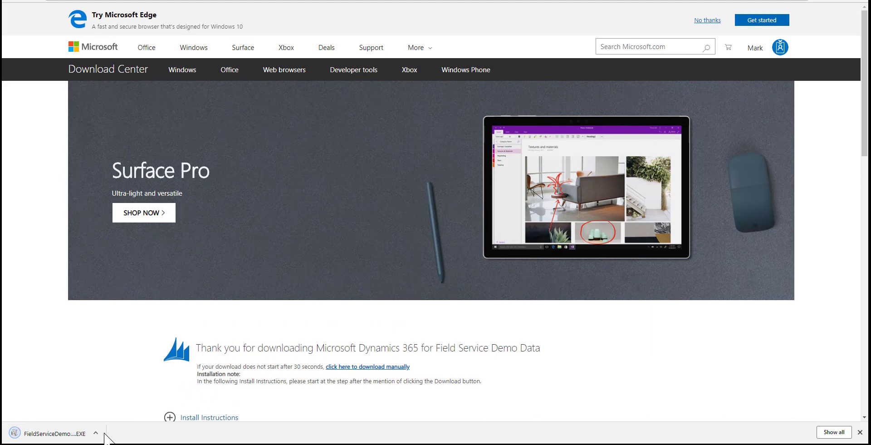
pyautogui.click(96, 432)
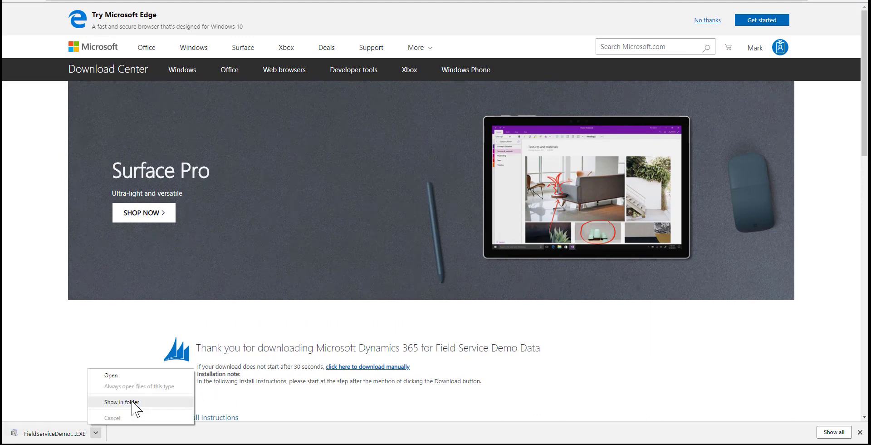
# Run FieldServiceDemoData_v6_1_0_5.EXE from Downloads and center its license agreement dialog
pyautogui.click(134, 401)
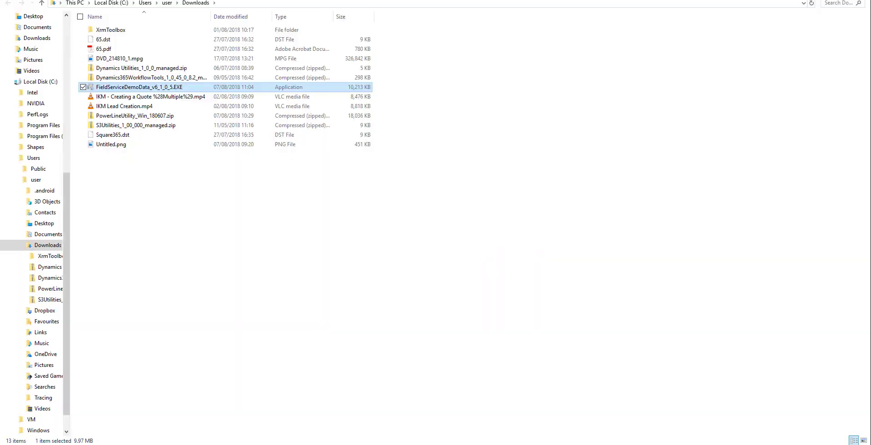
pyautogui.doubleClick(136, 88)
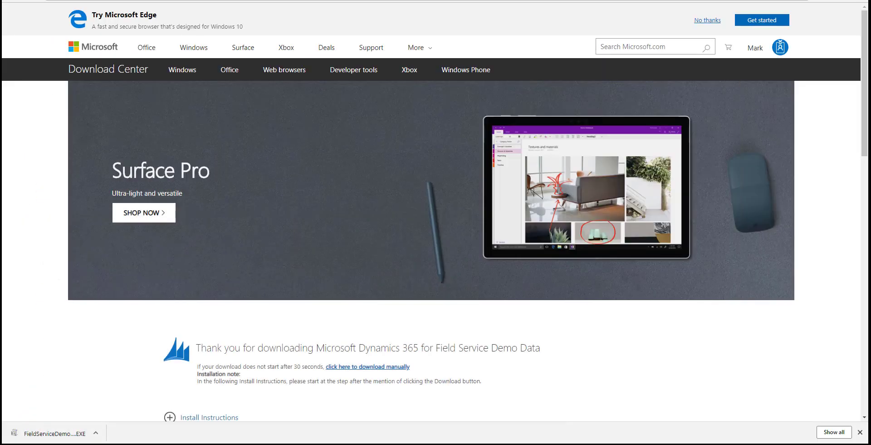
pyautogui.moveTo(208, 136); pyautogui.dragTo(379, 115)
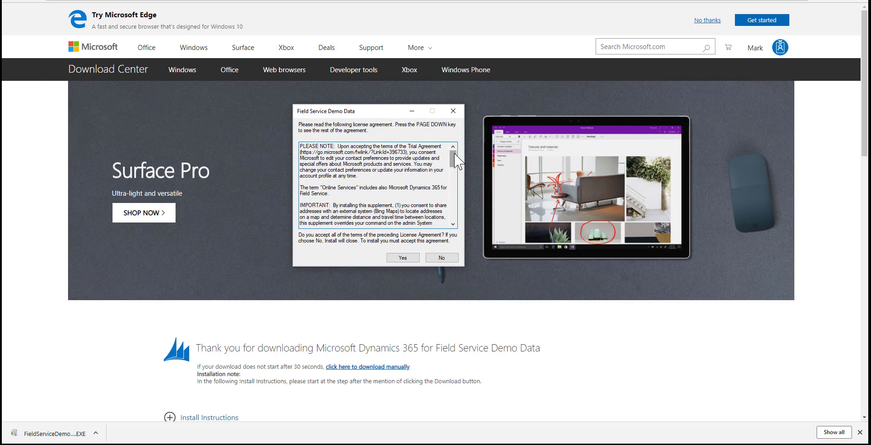
# Accept the Field Service Demo Data license agreement
pyautogui.scroll(-3, 455, 174)
pyautogui.scroll(-5, 455, 173)
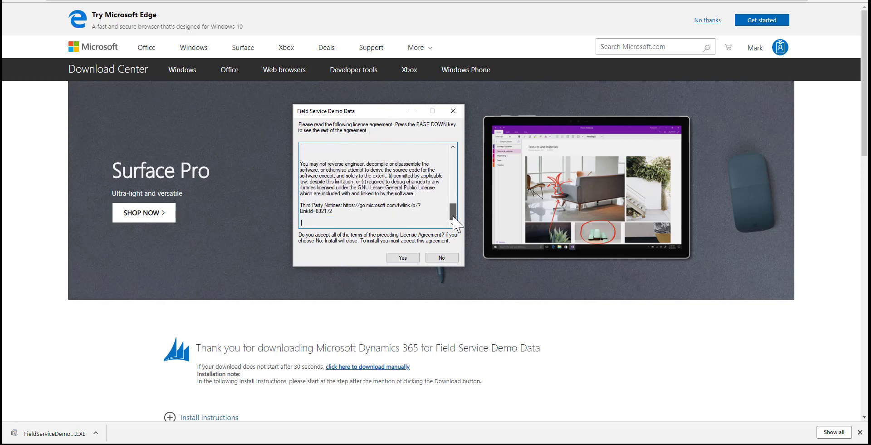
pyautogui.click(407, 260)
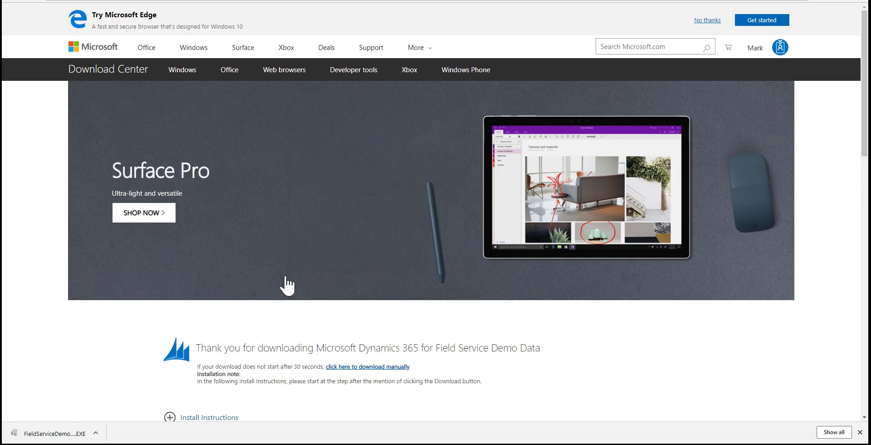
# Extract the demo files into C:\Users\user\Desktop\FSData
pyautogui.moveTo(313, 227); pyautogui.dragTo(389, 146)
pyautogui.click(443, 176)
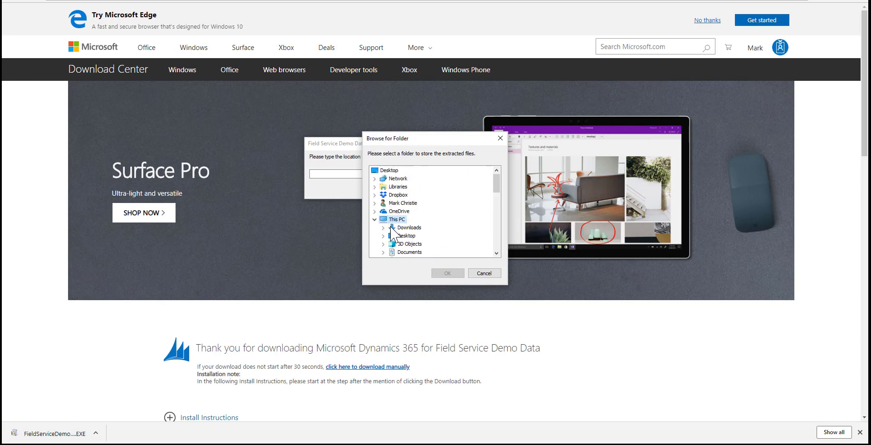
pyautogui.click(406, 235)
pyautogui.click(447, 274)
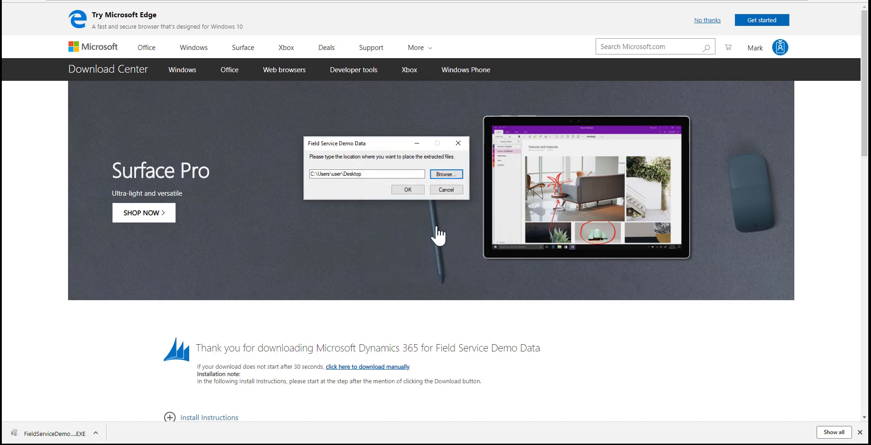
pyautogui.click(411, 174)
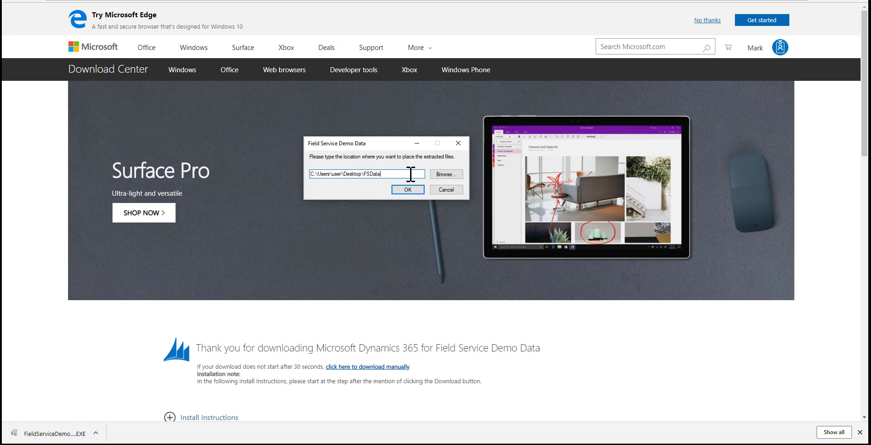
pyautogui.press('Return')
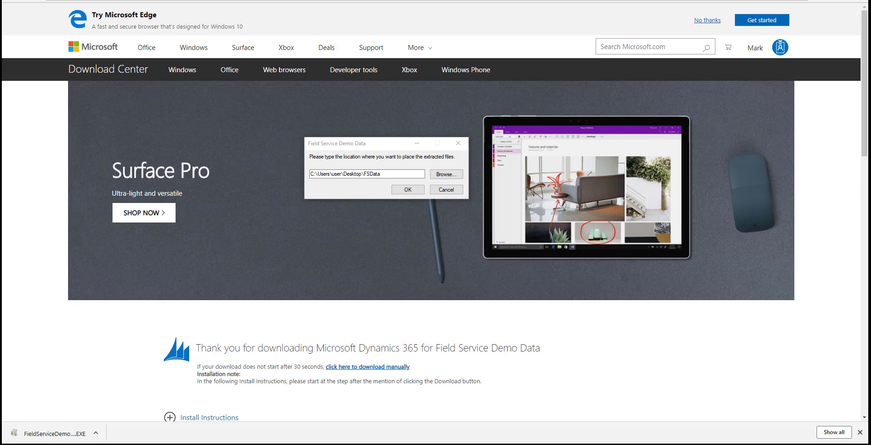
pyautogui.click(397, 173)
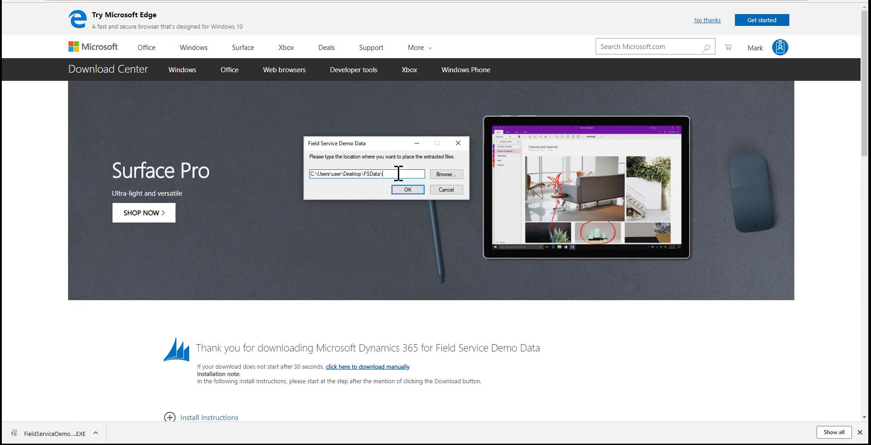
pyautogui.click(402, 190)
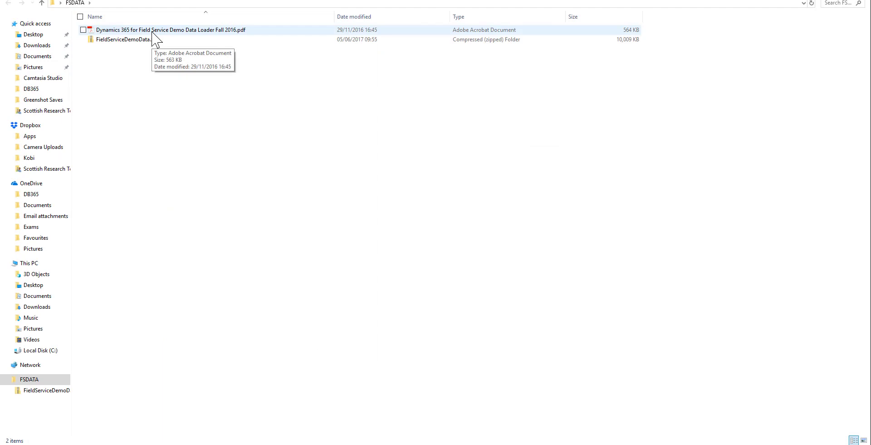
# Extract all files from FieldServiceDemoData.zip
pyautogui.rightClick(141, 40)
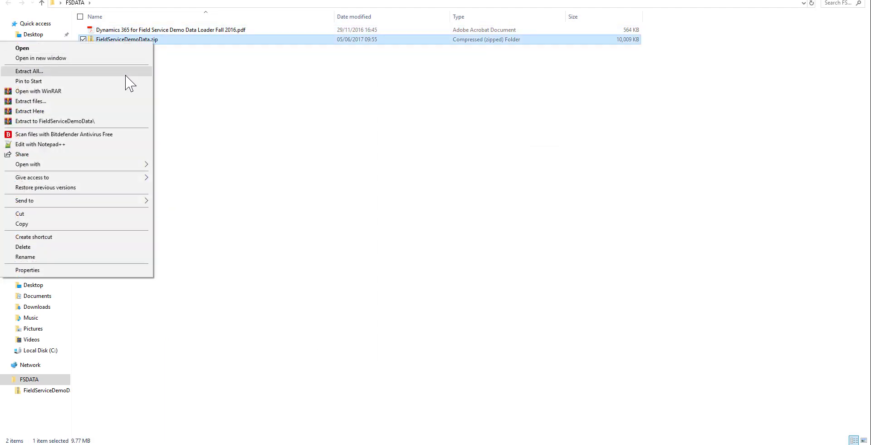
pyautogui.click(125, 72)
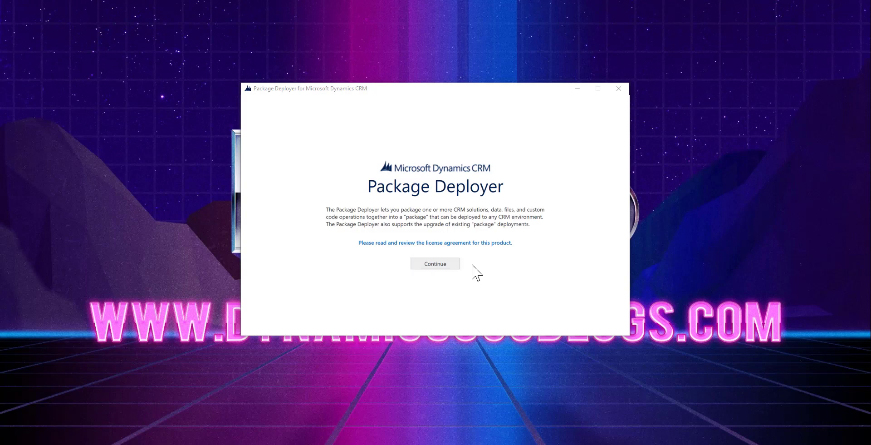
# Set the deployment type to Office 365 with advanced options shown, and open the Online Region list
pyautogui.click(432, 265)
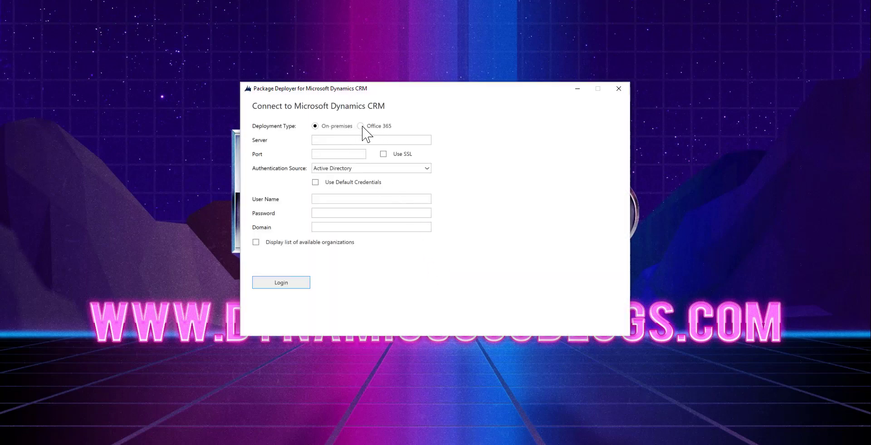
pyautogui.click(363, 126)
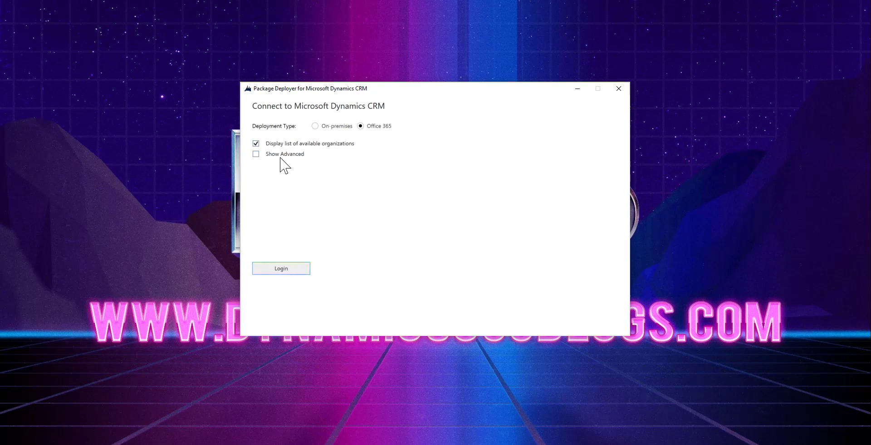
pyautogui.click(281, 154)
pyautogui.click(354, 176)
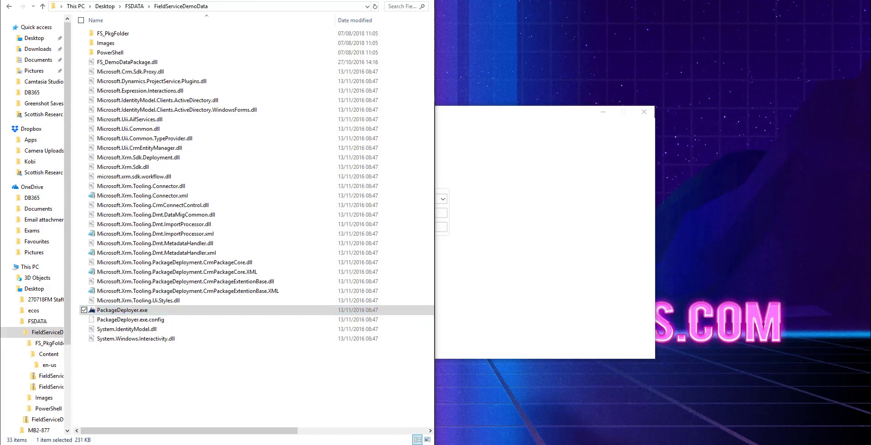
# Dock PackageDeployment on the right and drag PackageDeployer.exe and .exe.config into FieldServiceDemoData
pyautogui.hotkey('alt', 'Tab')
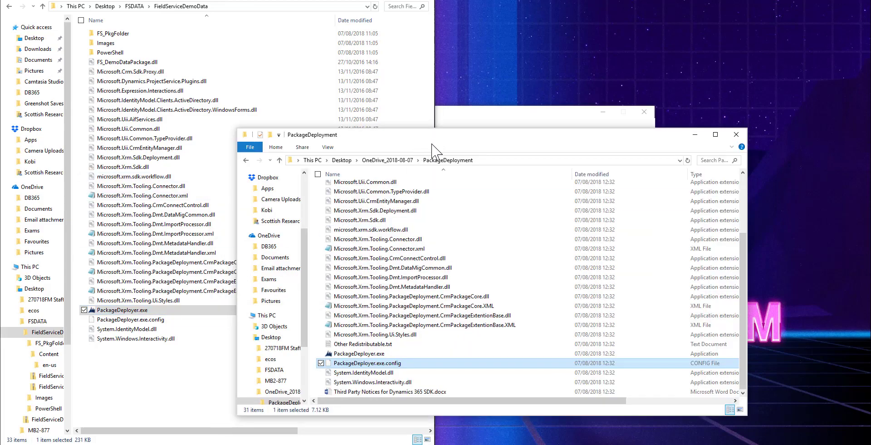
pyautogui.moveTo(519, 137); pyautogui.dragTo(869, 118)
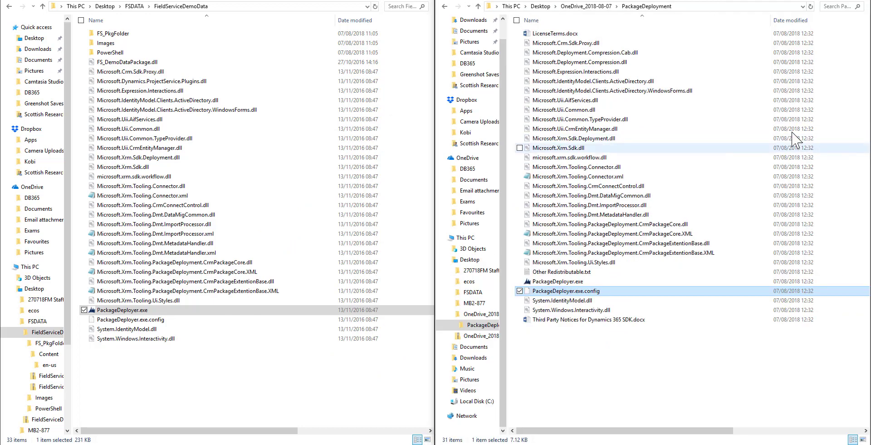
pyautogui.keyDown('ctrl'); pyautogui.click(565, 283); pyautogui.keyUp('ctrl')
pyautogui.moveTo(566, 291); pyautogui.dragTo(320, 379)
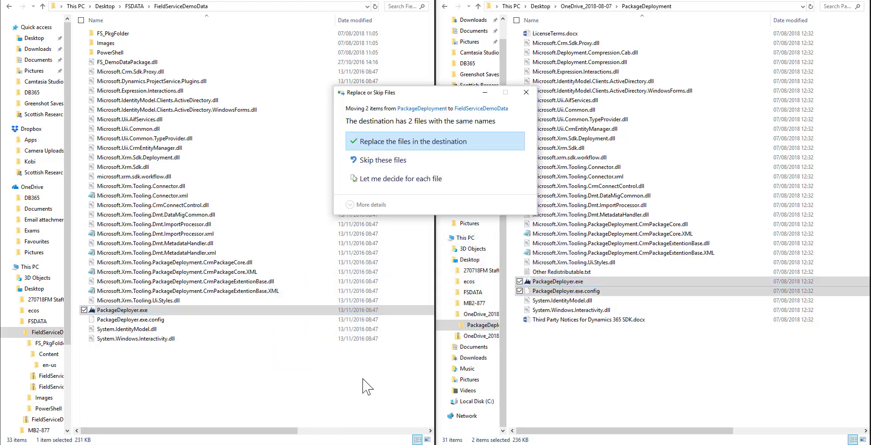
# Close the running Package Deployer and replace the existing files in the destination
pyautogui.click(413, 141)
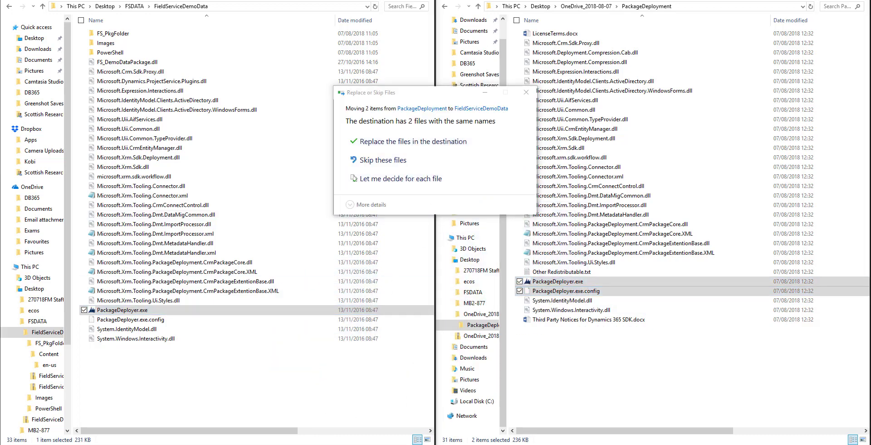
pyautogui.rightClick(317, 444)
pyautogui.click(311, 434)
pyautogui.click(447, 148)
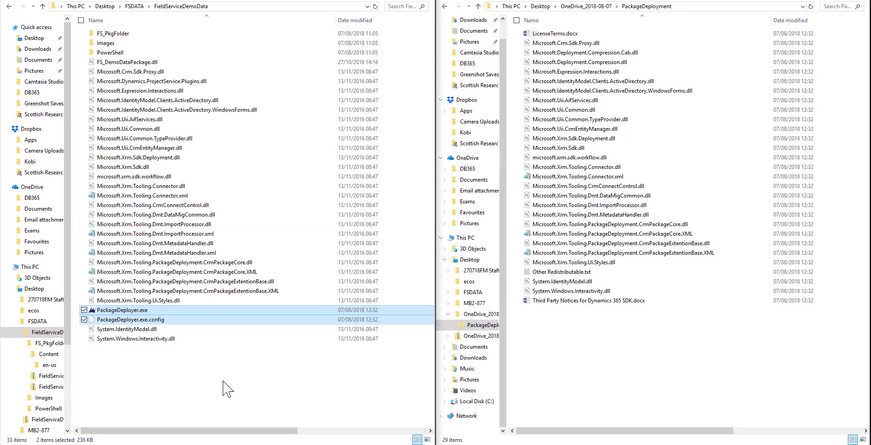
# Check the details of the replaced PackageDeployer.exe file
pyautogui.click(198, 367)
pyautogui.click(149, 310)
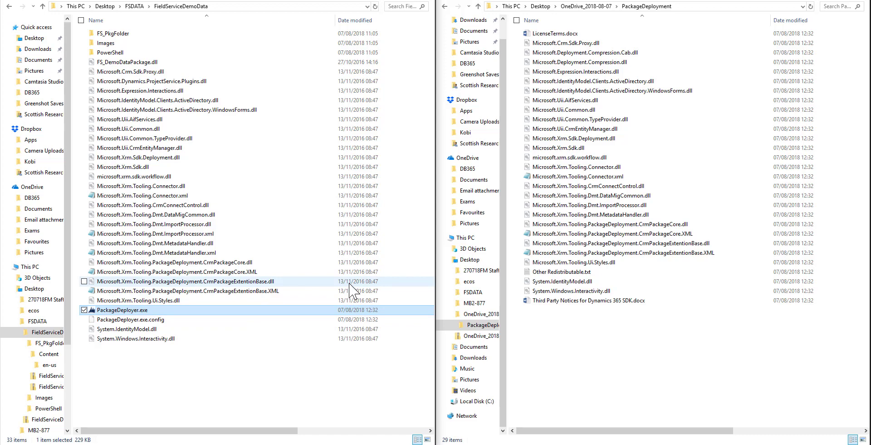
pyautogui.rightClick(291, 312)
pyautogui.click(249, 99)
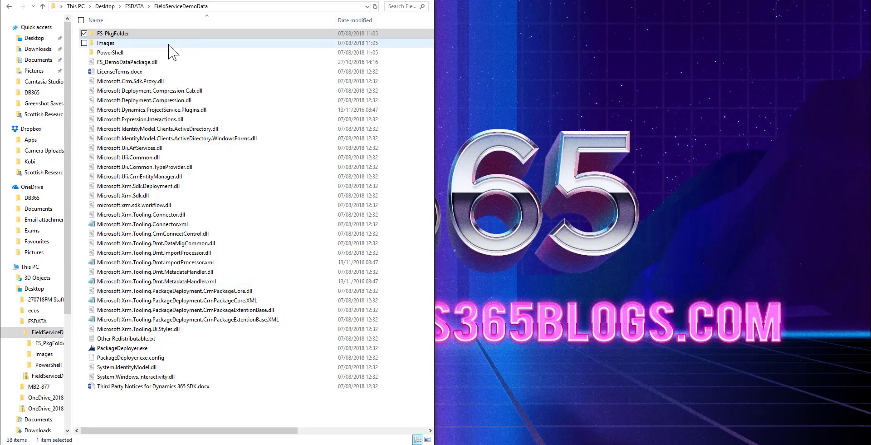
# Launch PackageDeployer.exe and continue past the introduction
pyautogui.click(132, 349)
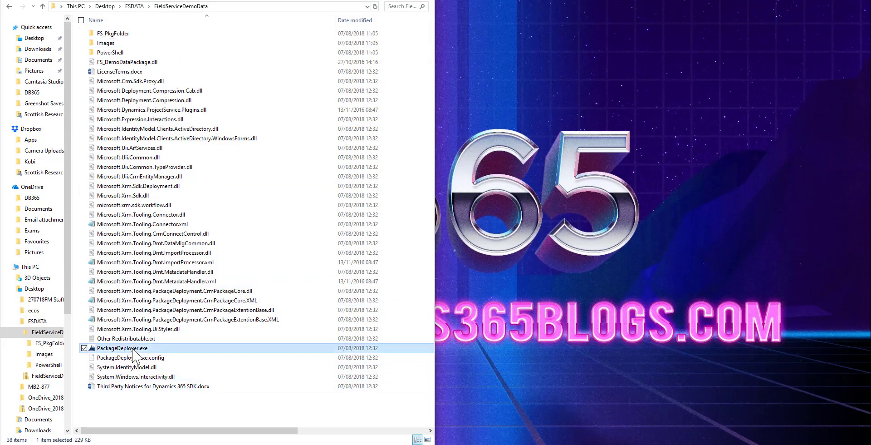
pyautogui.doubleClick(133, 348)
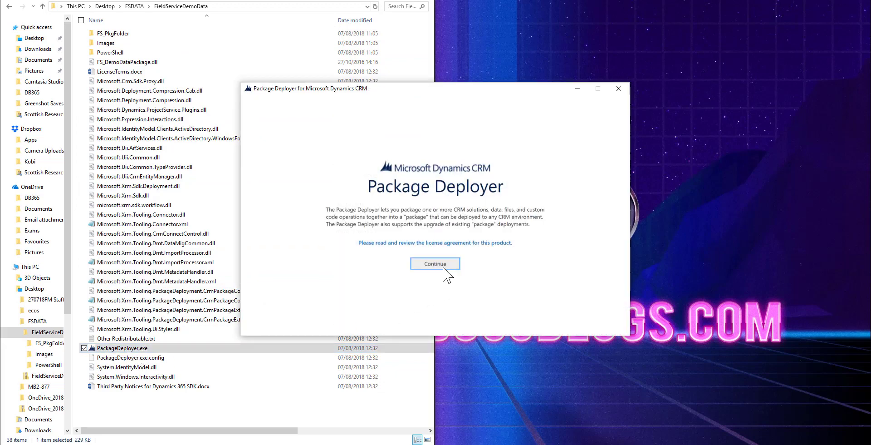
pyautogui.click(447, 274)
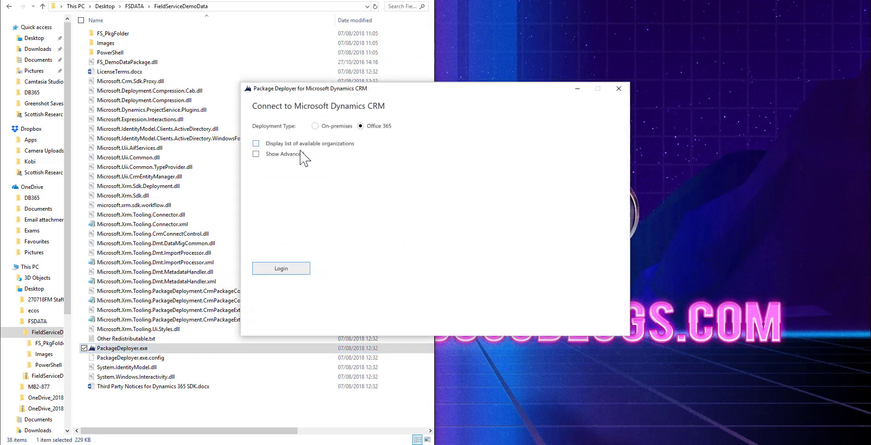
# Set the Online Region to Europe, Middle East and Africa and log in
pyautogui.click(288, 155)
pyautogui.click(349, 178)
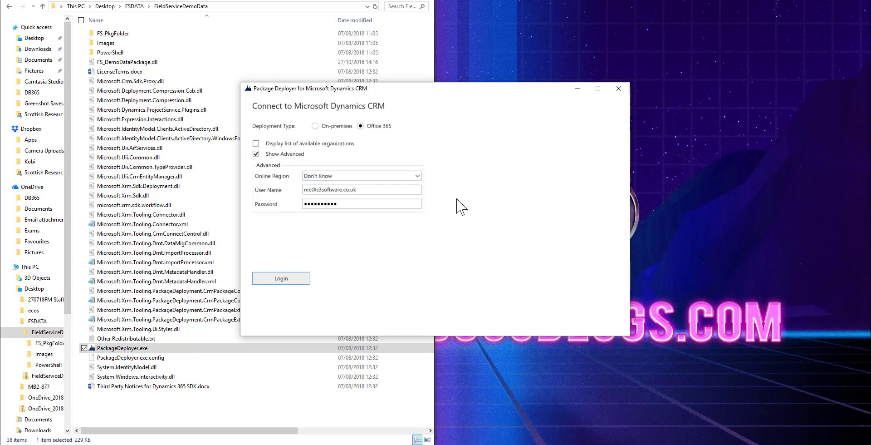
pyautogui.click(346, 178)
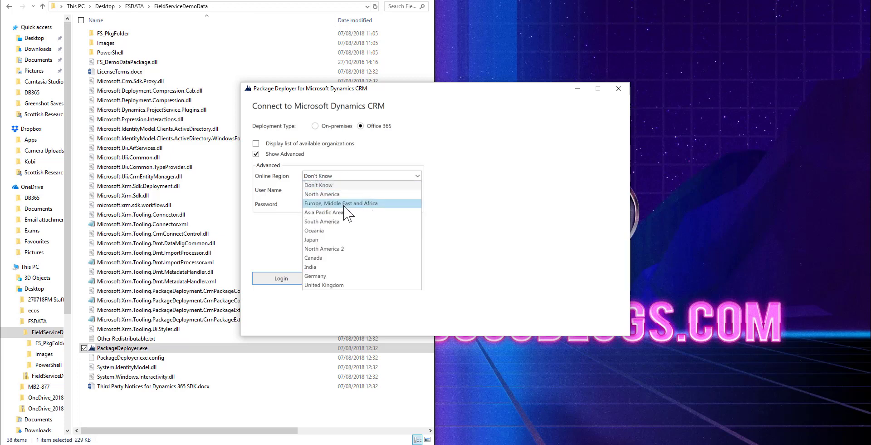
pyautogui.click(344, 203)
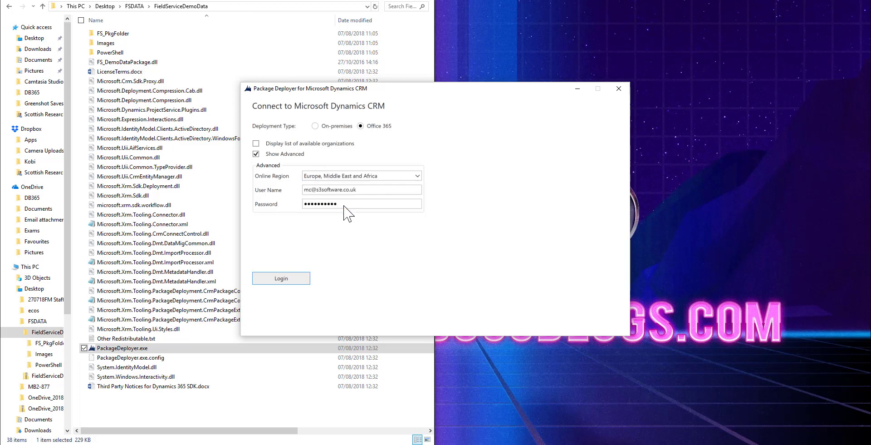
pyautogui.click(284, 279)
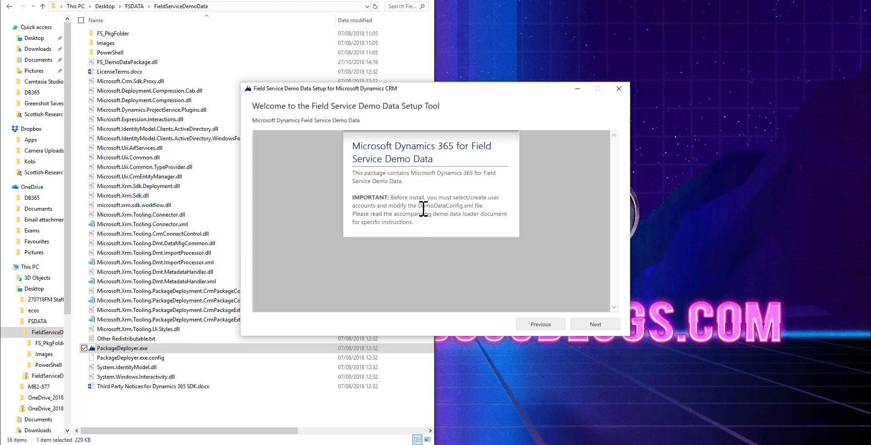
# Find DemoDataConfig.xml in FS_PkgFolder and open it in Notepad++
pyautogui.moveTo(419, 208); pyautogui.dragTo(484, 209)
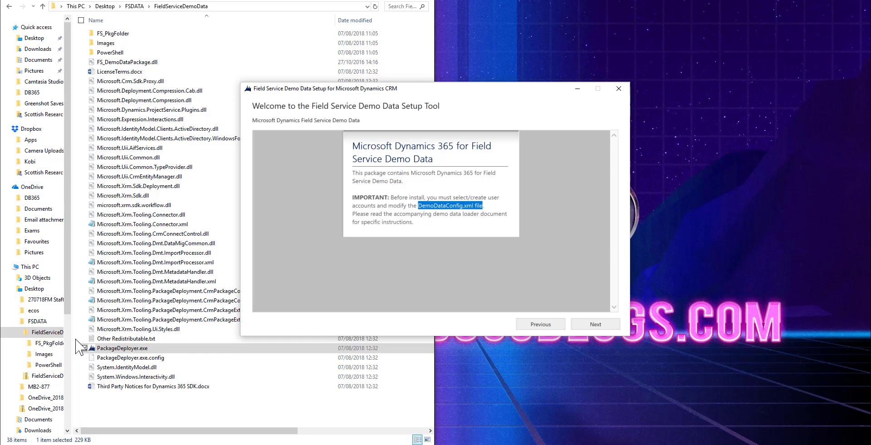
pyautogui.doubleClick(128, 34)
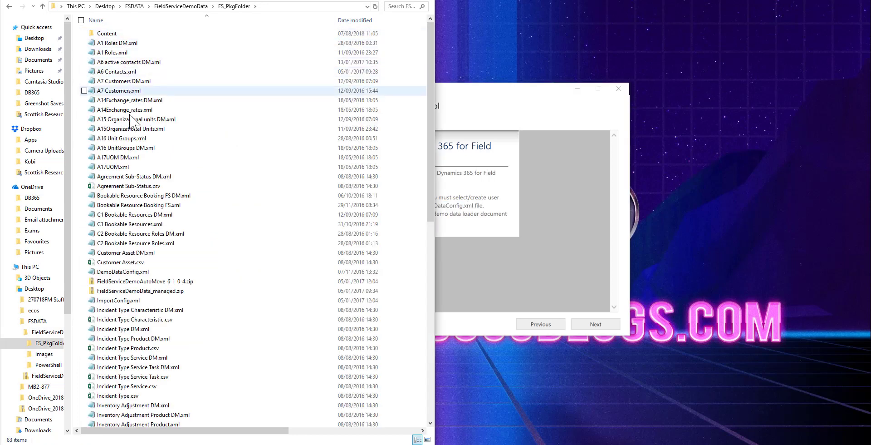
pyautogui.click(156, 273)
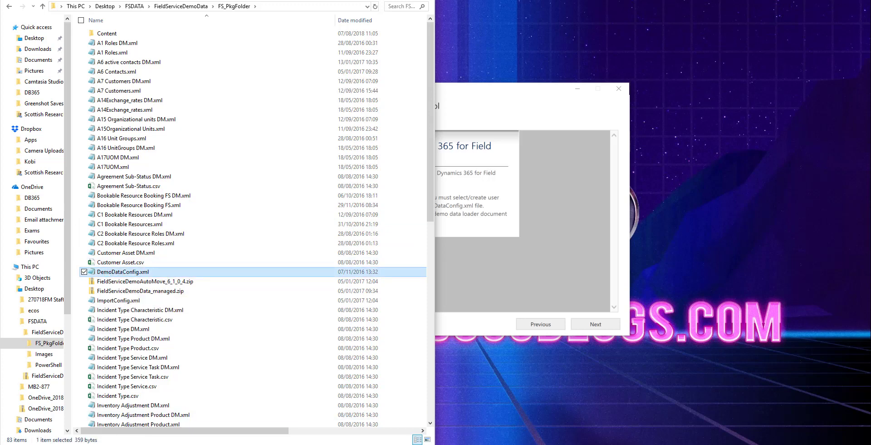
pyautogui.press('Return')
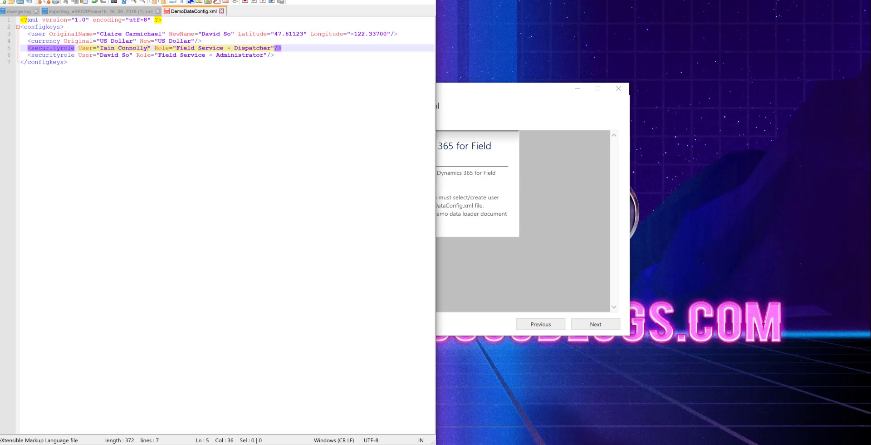
# Save the edited DemoDataConfig.xml user mapping and return to the demo data setup window
pyautogui.click(162, 34)
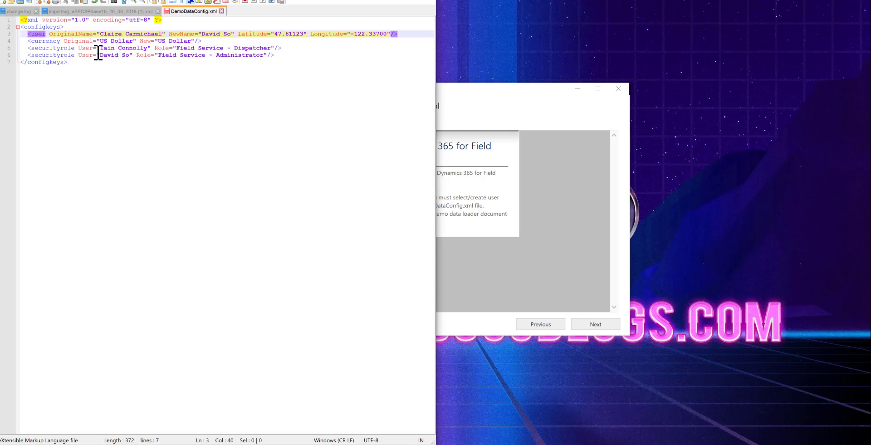
pyautogui.click(20, 3)
pyautogui.hotkey('alt', 'Tab')
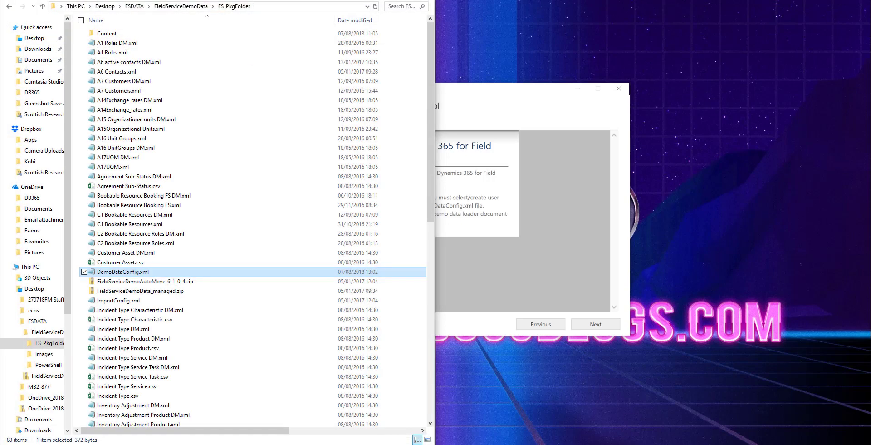
pyautogui.hotkey('alt', 'Tab')
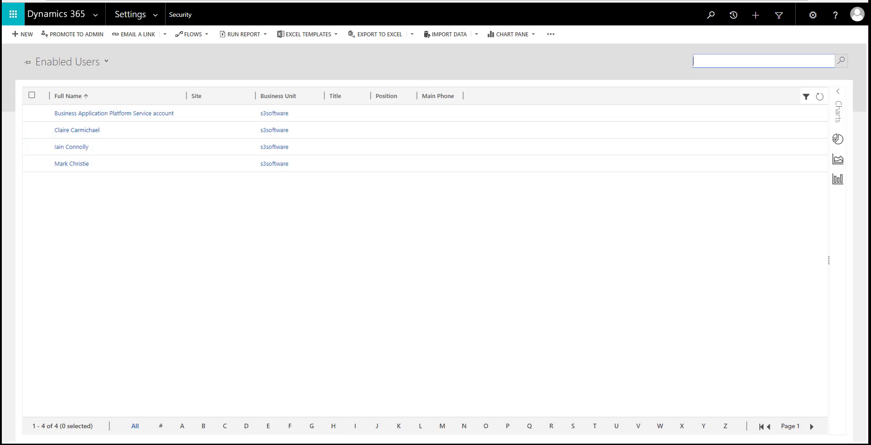
# Advance the Field Service Demo Data Setup past Welcome and Ready to Install so it reads the installer configuration
pyautogui.click(585, 328)
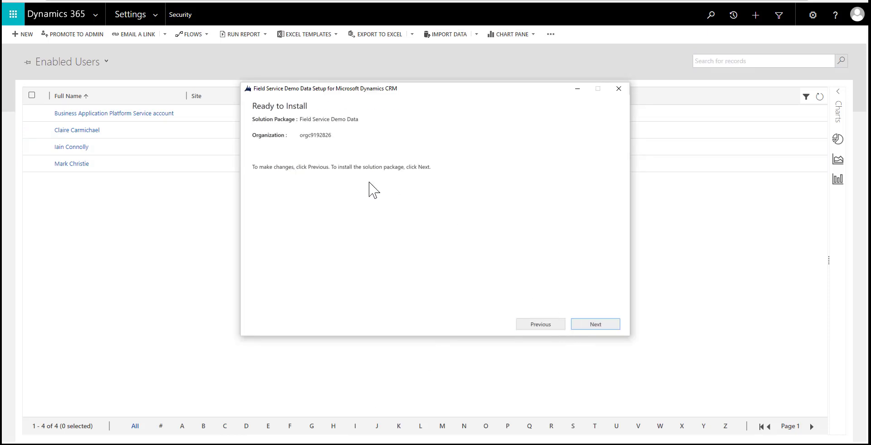
pyautogui.click(323, 139)
pyautogui.click(592, 325)
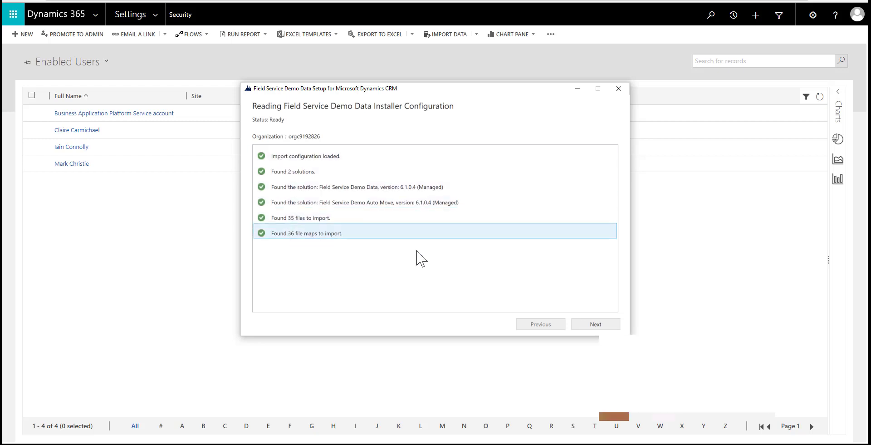
# Run the install so both 6.1.0.4 demo solutions and sample data import, reaching Installation Complete
pyautogui.click(595, 328)
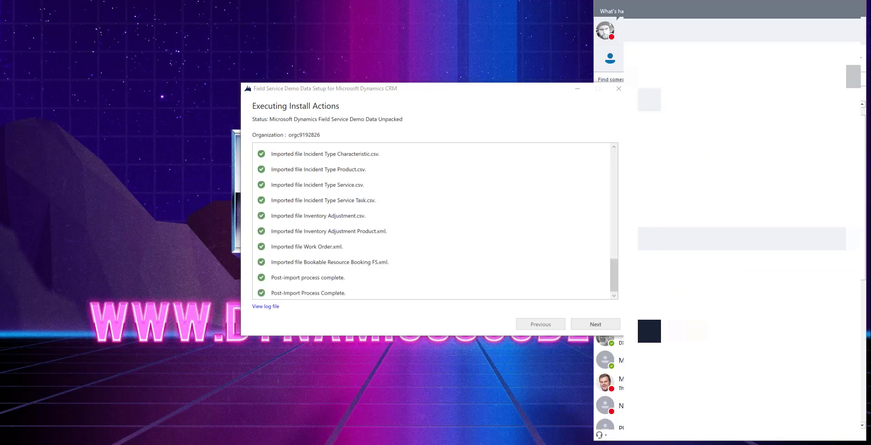
pyautogui.moveTo(619, 275); pyautogui.dragTo(603, 171)
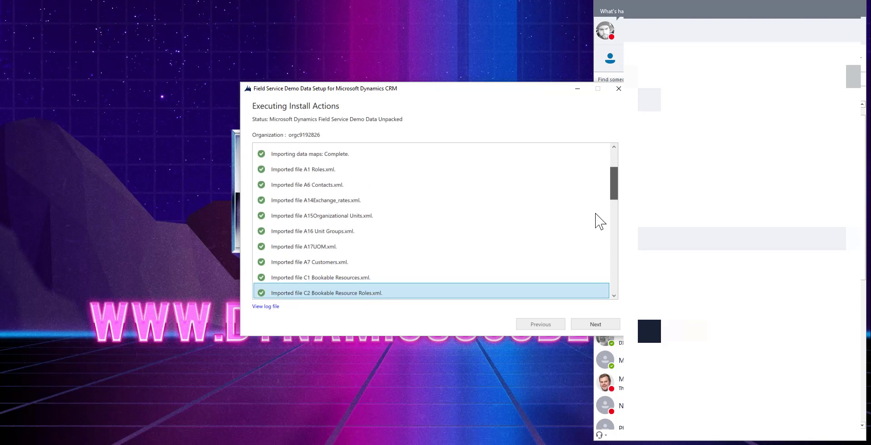
pyautogui.scroll(-10, 594, 213)
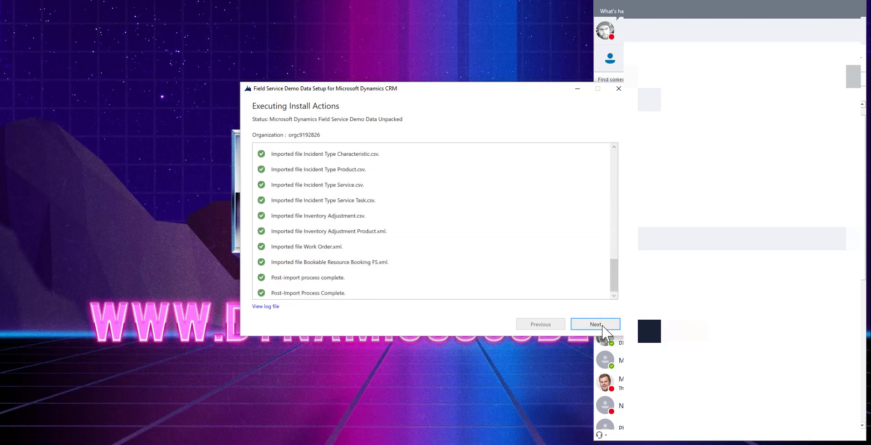
pyautogui.click(597, 324)
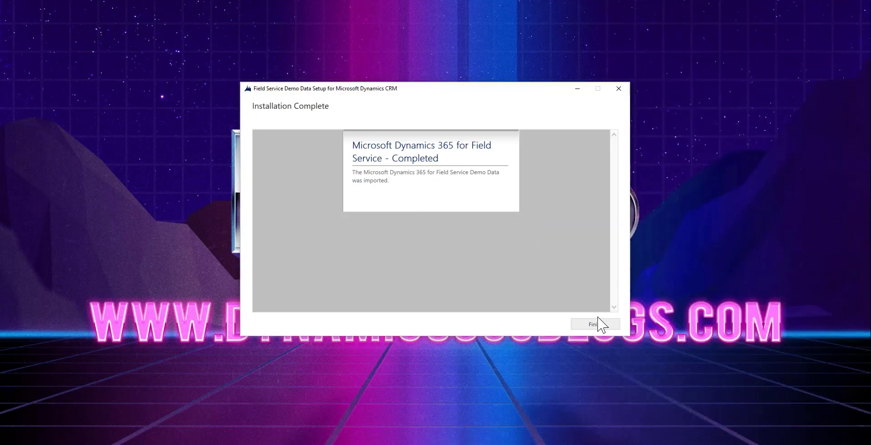
# Finish the setup, dismiss the feedback survey, and open Field Service Accounts showing 1,082 records
pyautogui.click(598, 324)
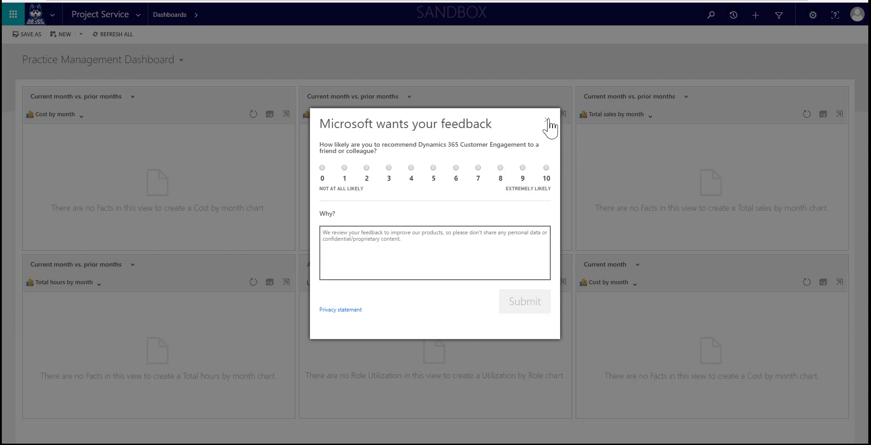
pyautogui.click(546, 119)
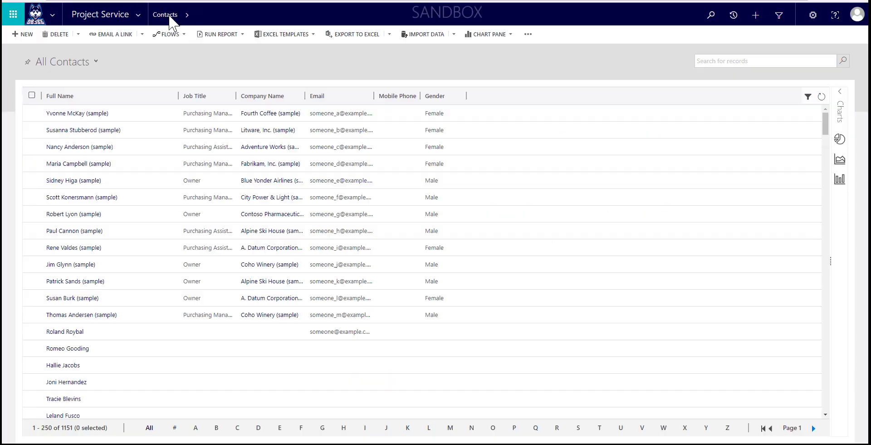
pyautogui.click(136, 17)
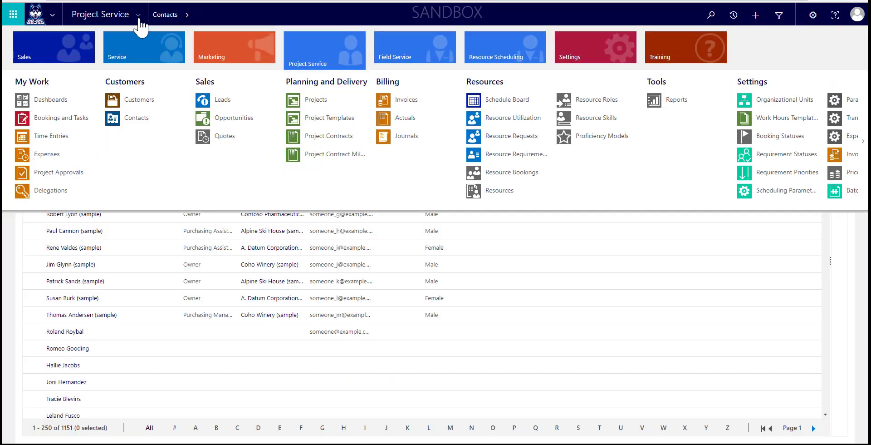
pyautogui.click(387, 51)
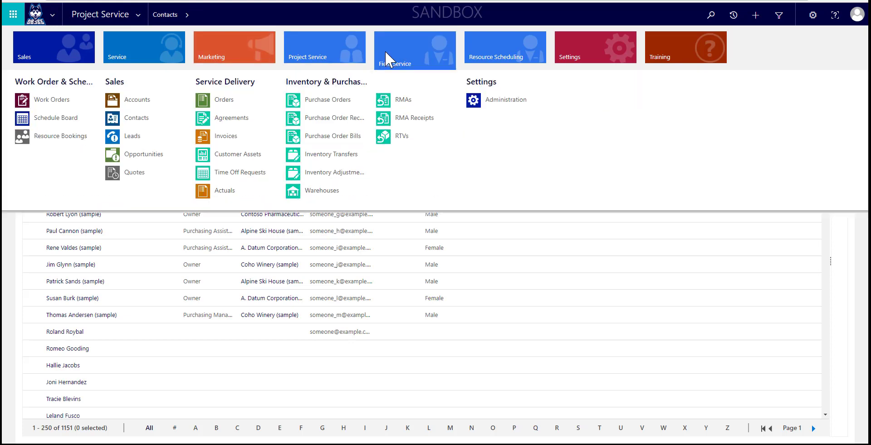
pyautogui.click(161, 107)
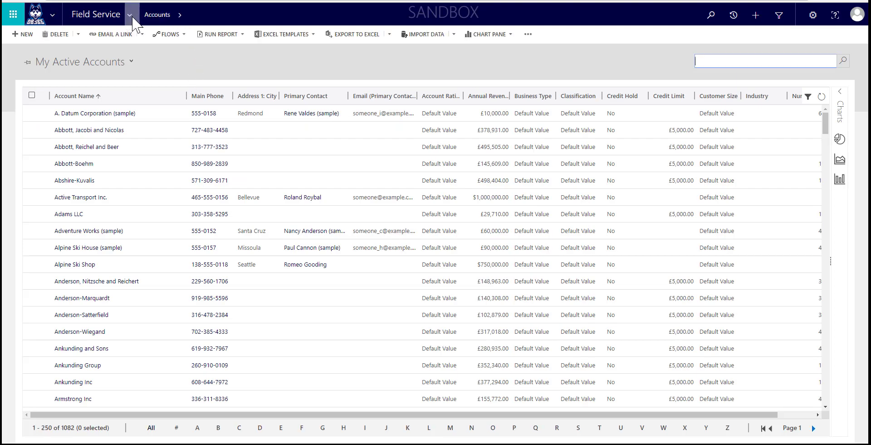
pyautogui.click(131, 15)
# Open the Field Service All Contacts list and scroll through its 1,151 contact records
pyautogui.click(163, 120)
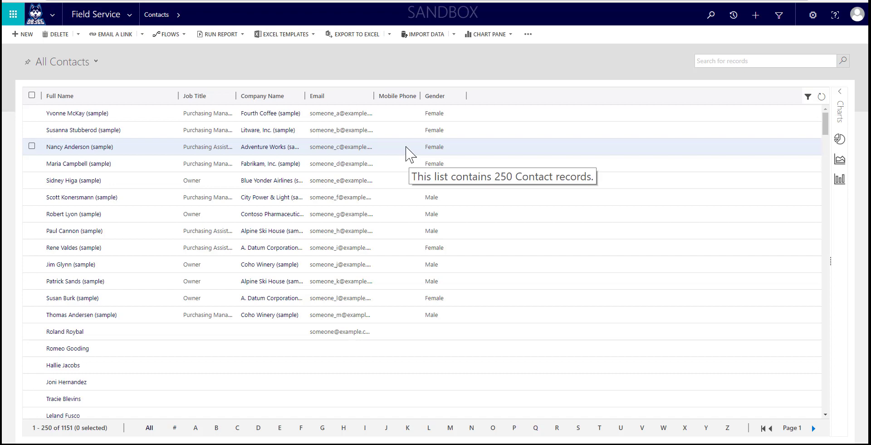
pyautogui.scroll(-10, 267, 332)
pyautogui.scroll(-9, 267, 334)
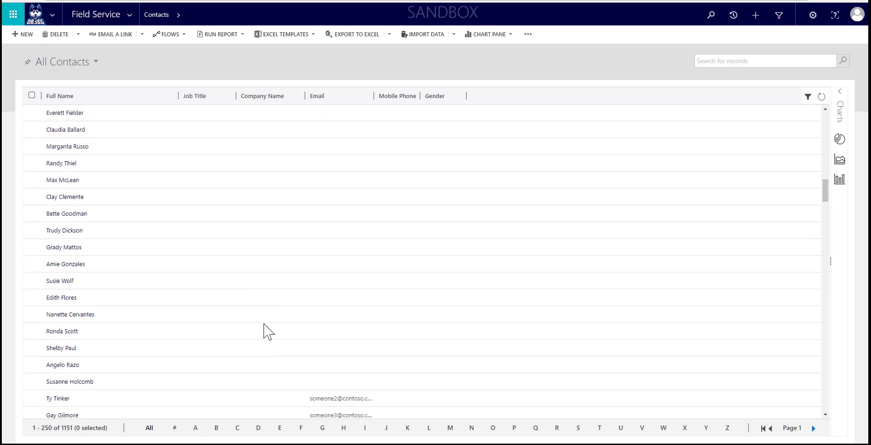
pyautogui.scroll(-5, 267, 332)
pyautogui.scroll(-8, 266, 332)
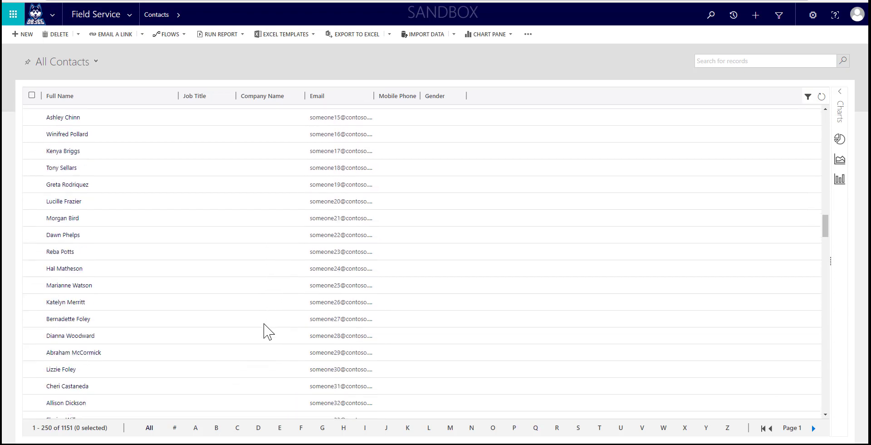
pyautogui.click(131, 14)
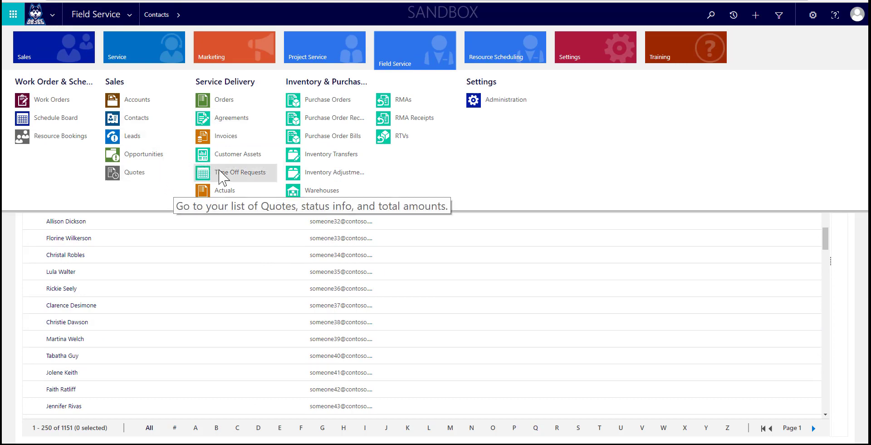
# Browse the imported Work Orders list, then the Bookable Resources list
pyautogui.click(72, 103)
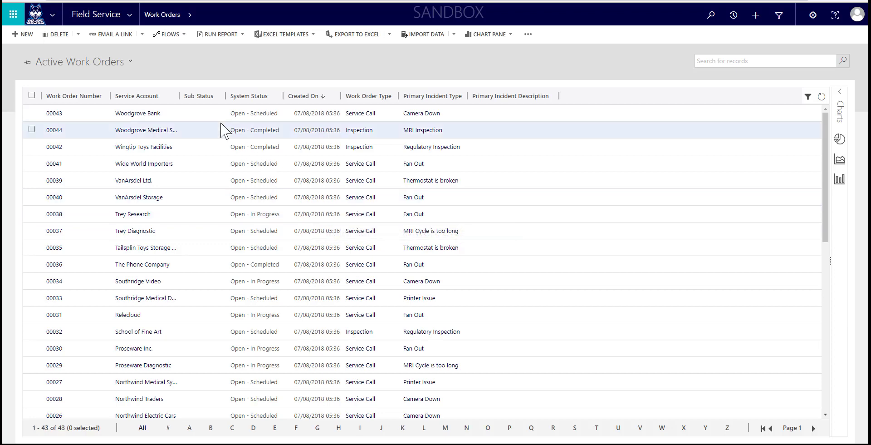
pyautogui.scroll(-8, 222, 277)
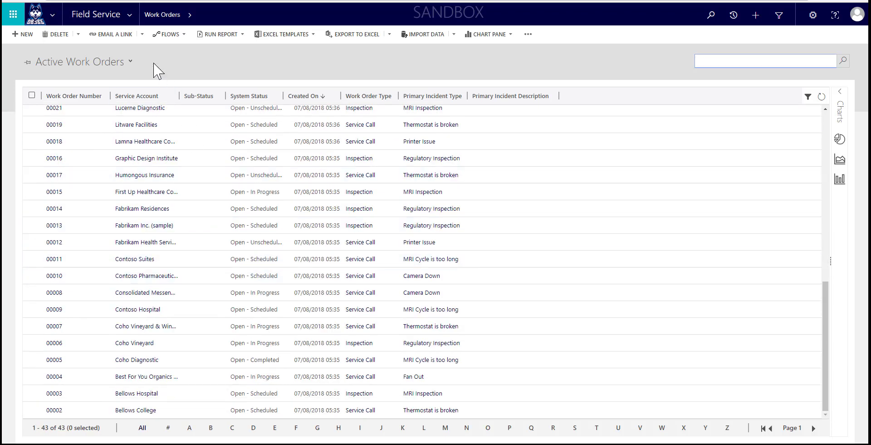
pyautogui.click(129, 18)
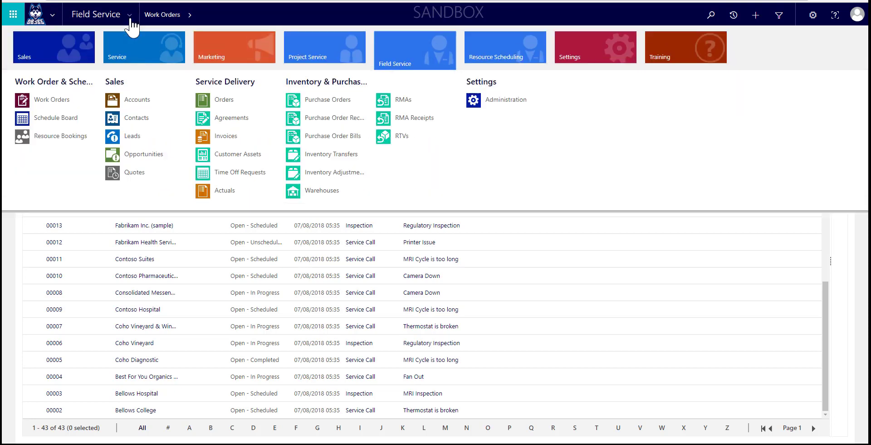
pyautogui.moveTo(489, 52)
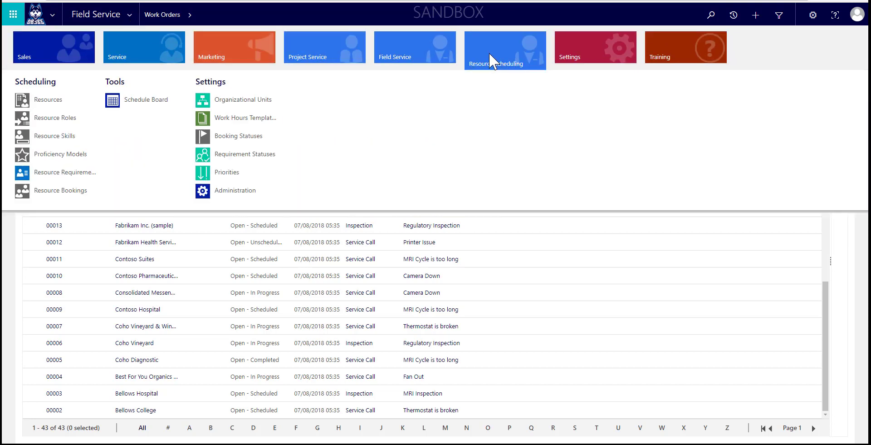
pyautogui.click(63, 99)
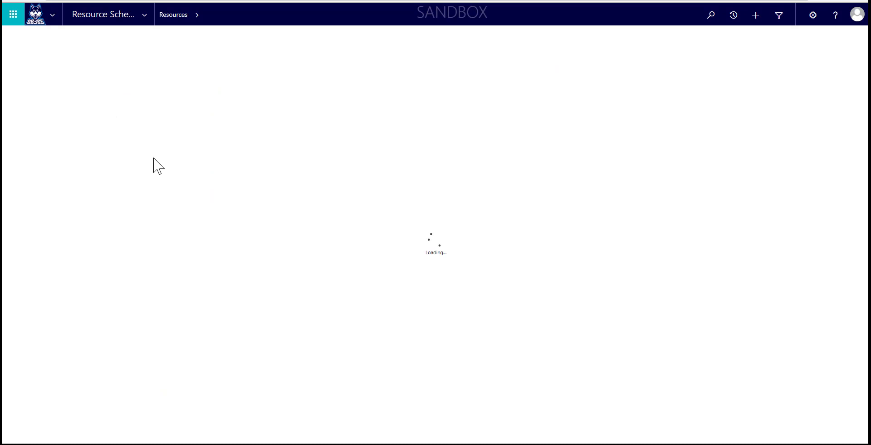
pyautogui.scroll(-4, 263, 219)
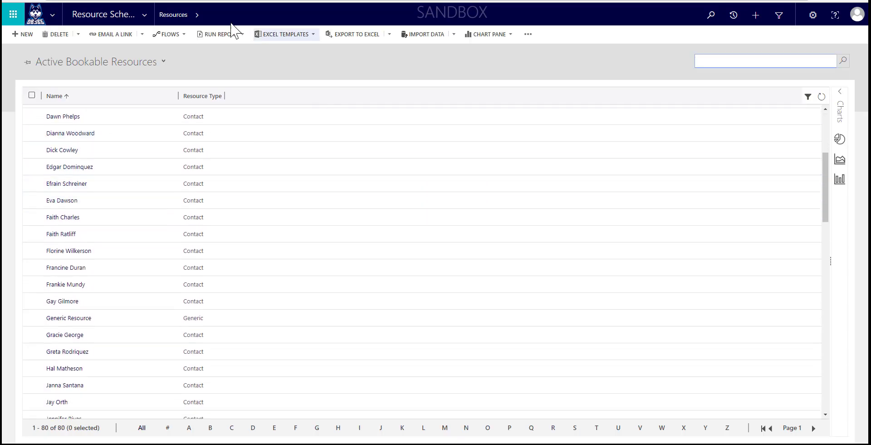
# Open the Resource Roles list, then browse the 30 active Resource Skills
pyautogui.click(144, 14)
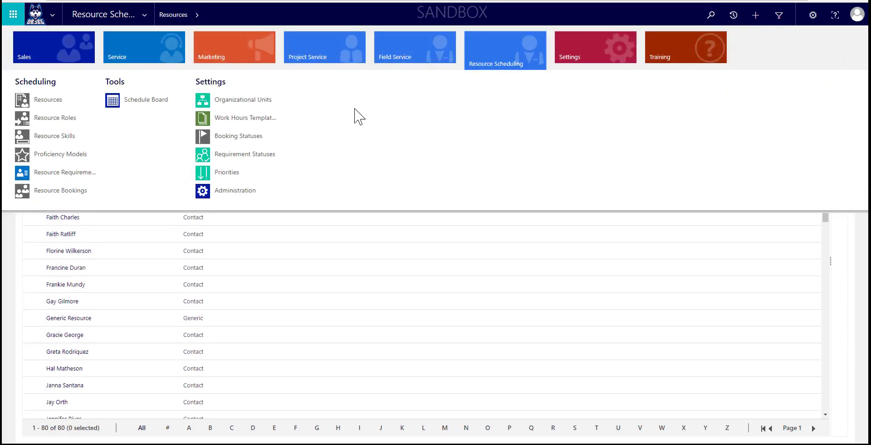
pyautogui.click(68, 117)
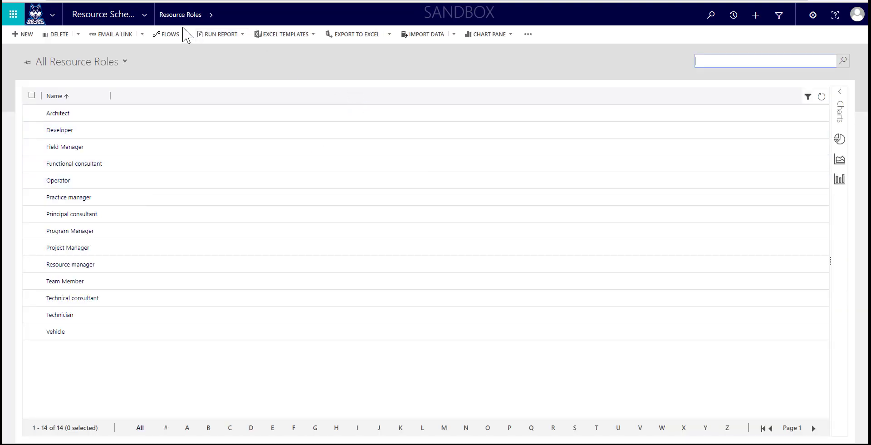
pyautogui.click(145, 15)
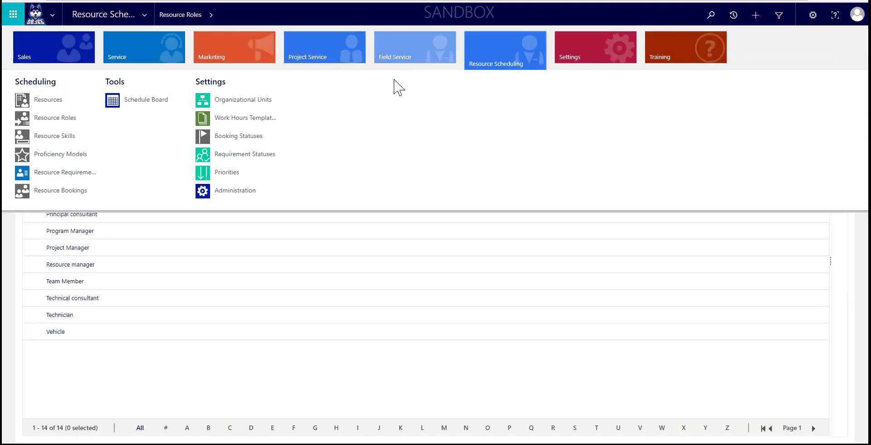
pyautogui.click(68, 137)
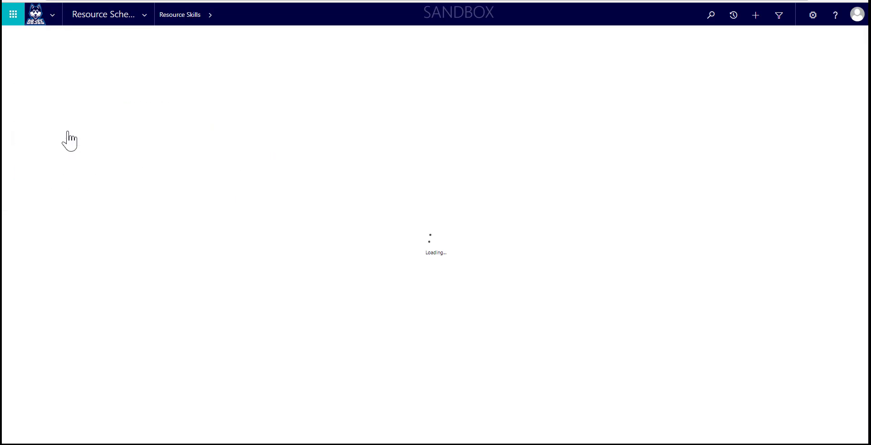
pyautogui.scroll(-4, 180, 227)
pyautogui.scroll(-1, 179, 232)
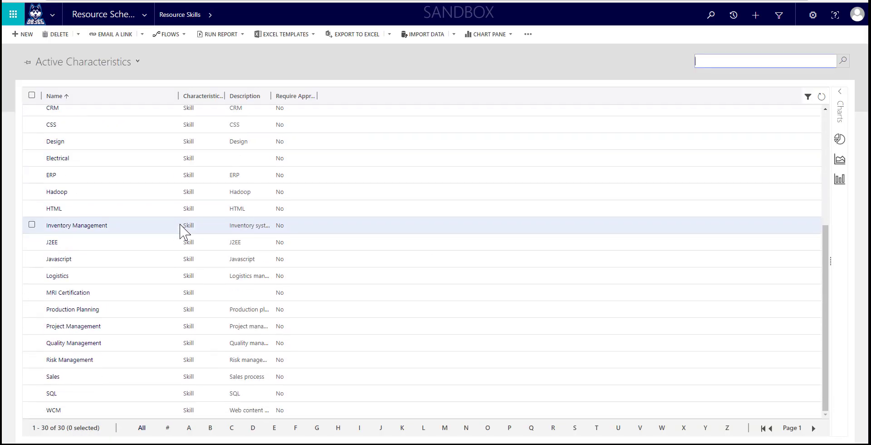